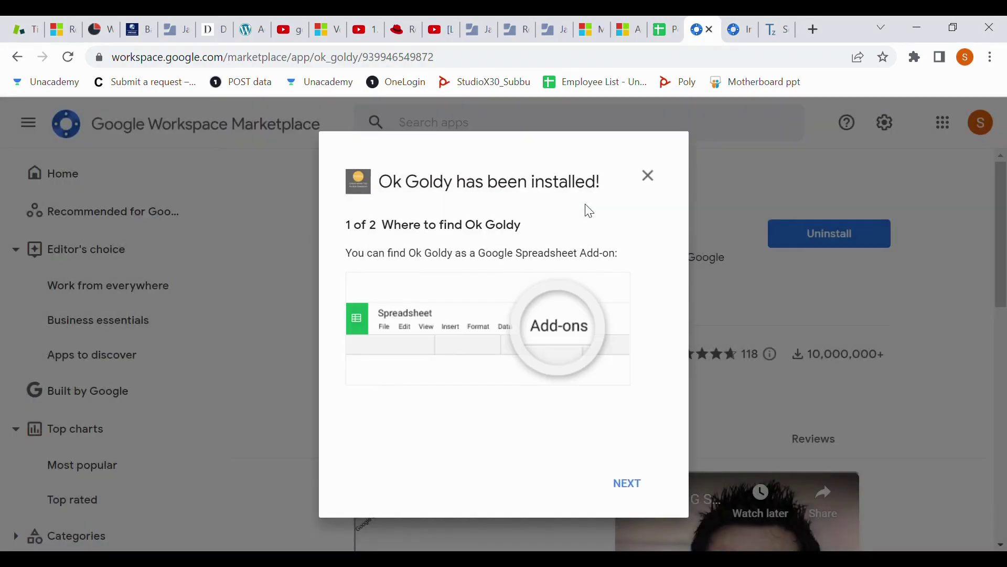
- Step through the Ok Goldy install confirmation to its second page and close it
{"action": "left_click", "coordinate": [638, 483]}
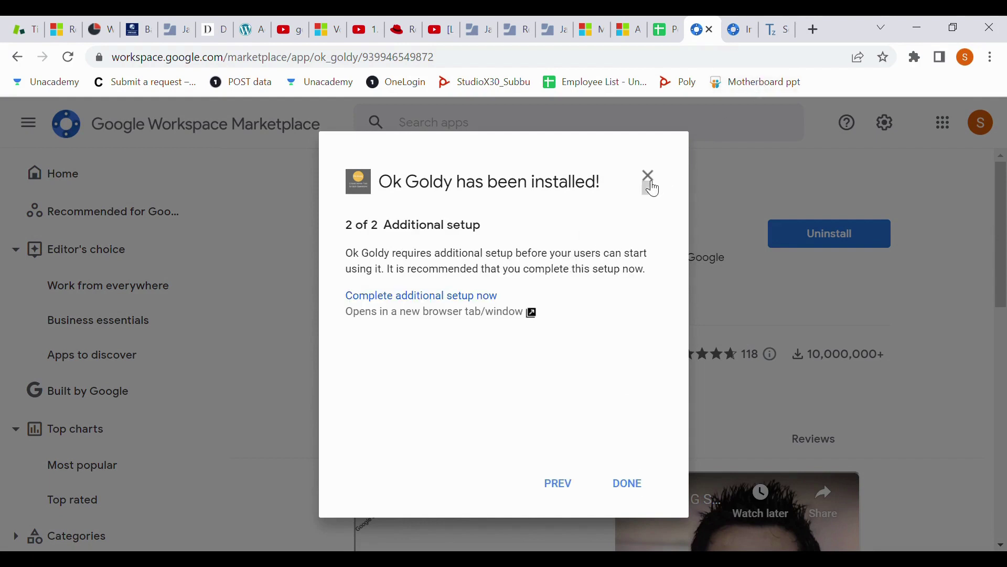
{"action": "left_click", "coordinate": [626, 484]}
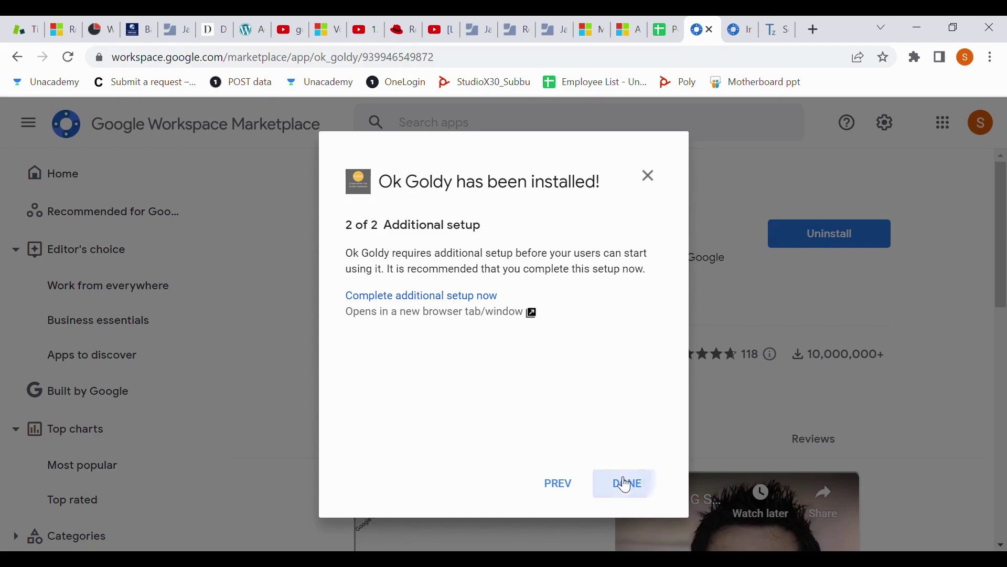
- Create a blank 'Untitled spreadsheet' in a new tab via sheet.new
{"action": "left_click", "coordinate": [815, 30]}
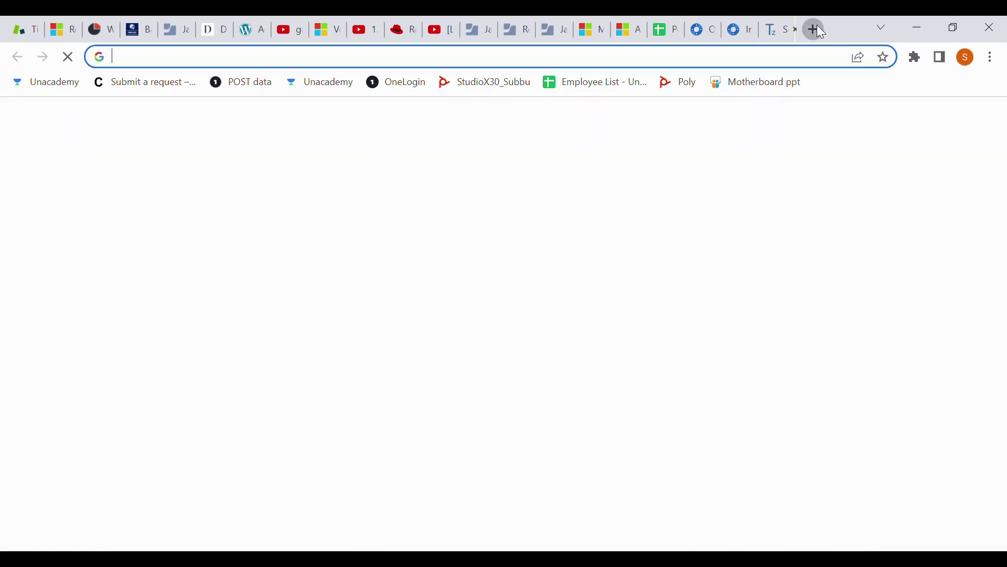
{"action": "type", "text": "new"}
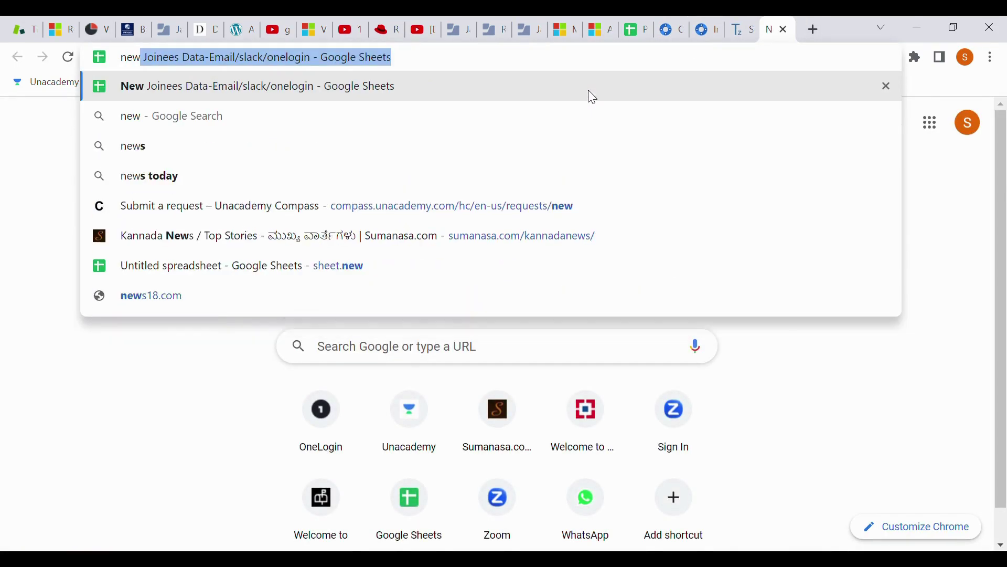
{"action": "left_click", "coordinate": [499, 273]}
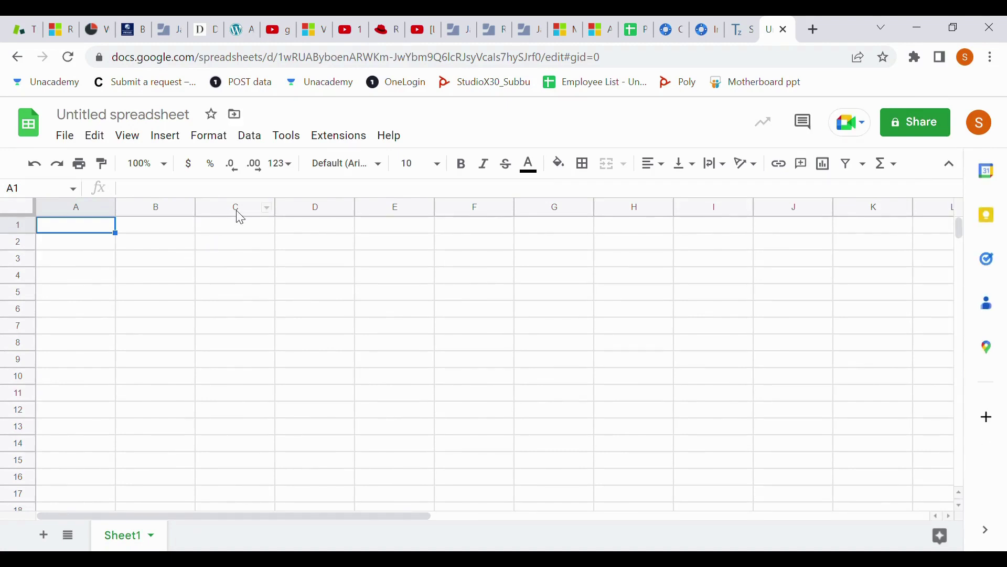
- Run Ok Goldy's Setup Wizard > Setup Sheets from the Extensions menu
{"action": "left_click", "coordinate": [335, 141]}
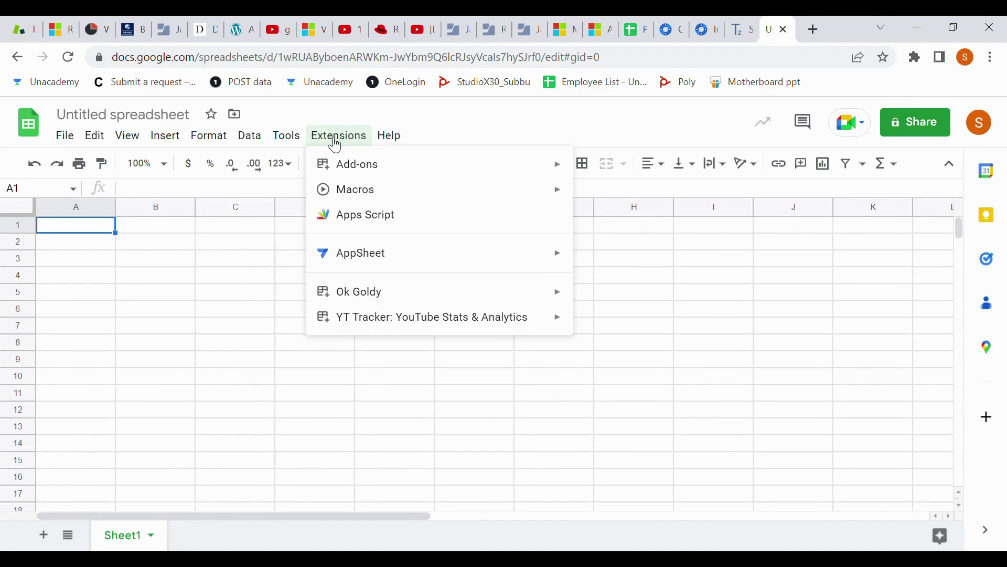
{"action": "mouse_move", "coordinate": [558, 303]}
{"action": "mouse_move", "coordinate": [650, 307]}
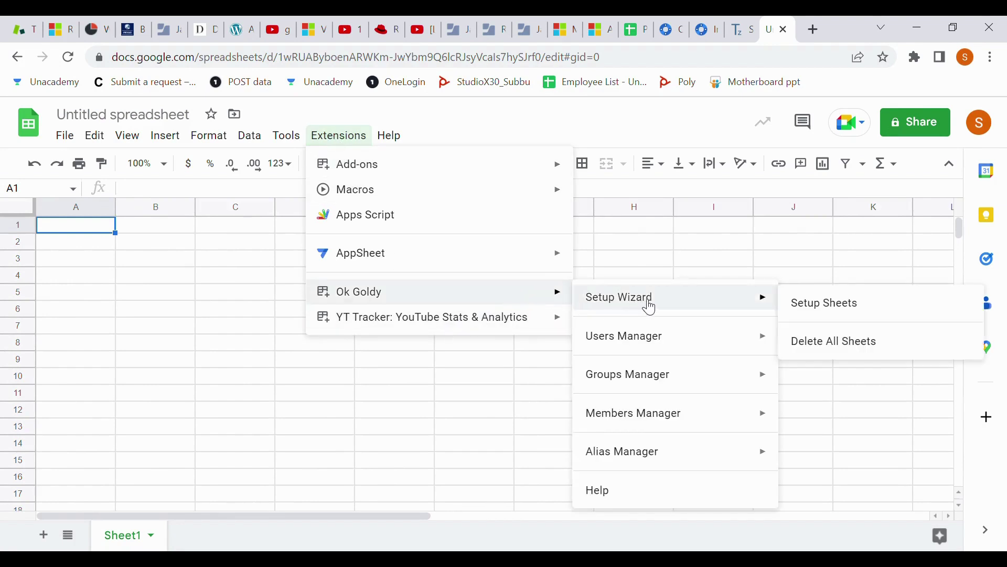
{"action": "left_click", "coordinate": [824, 310]}
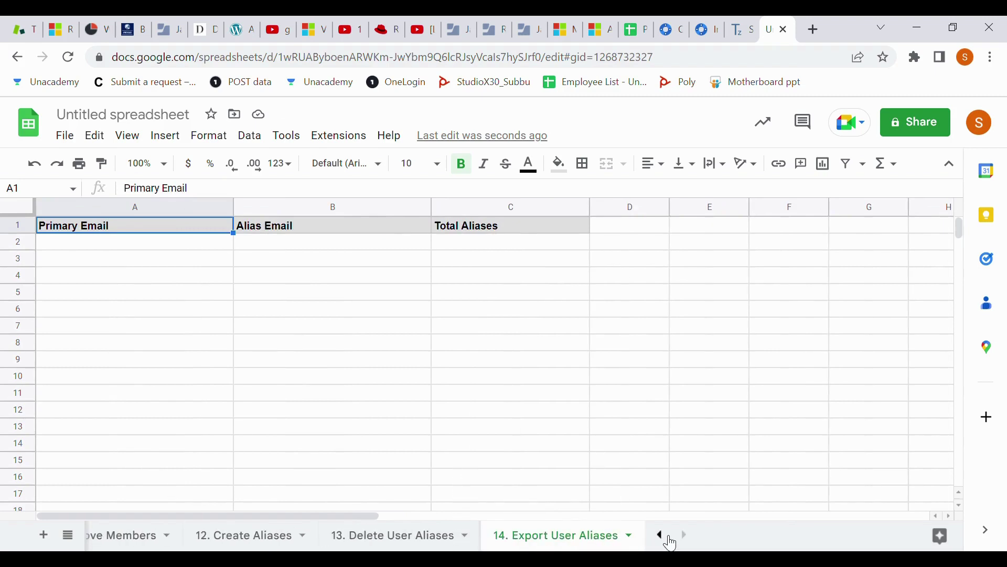
{"action": "left_click", "coordinate": [664, 537]}
{"action": "left_click", "coordinate": [665, 538]}
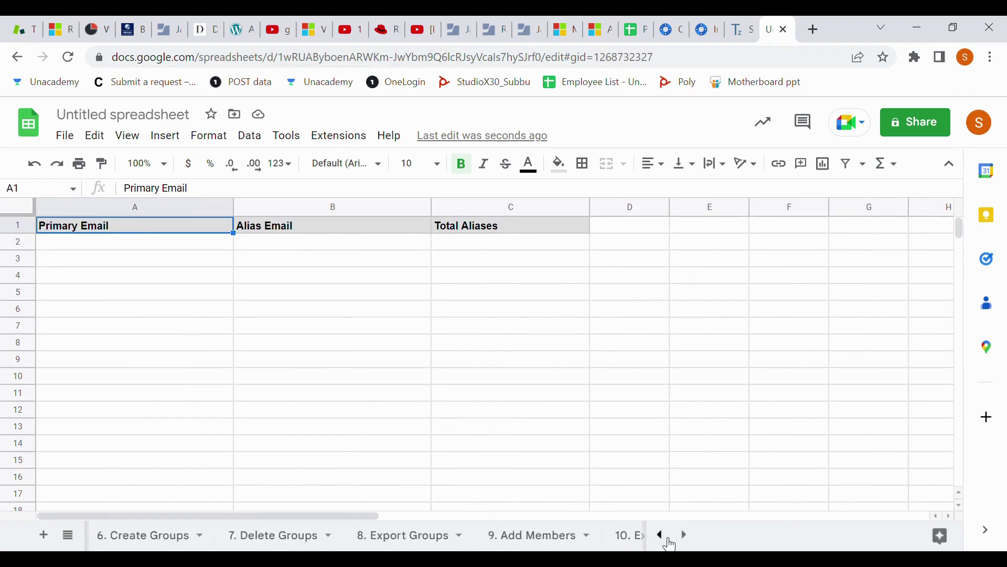
{"action": "left_click", "coordinate": [665, 539]}
{"action": "left_click", "coordinate": [665, 538]}
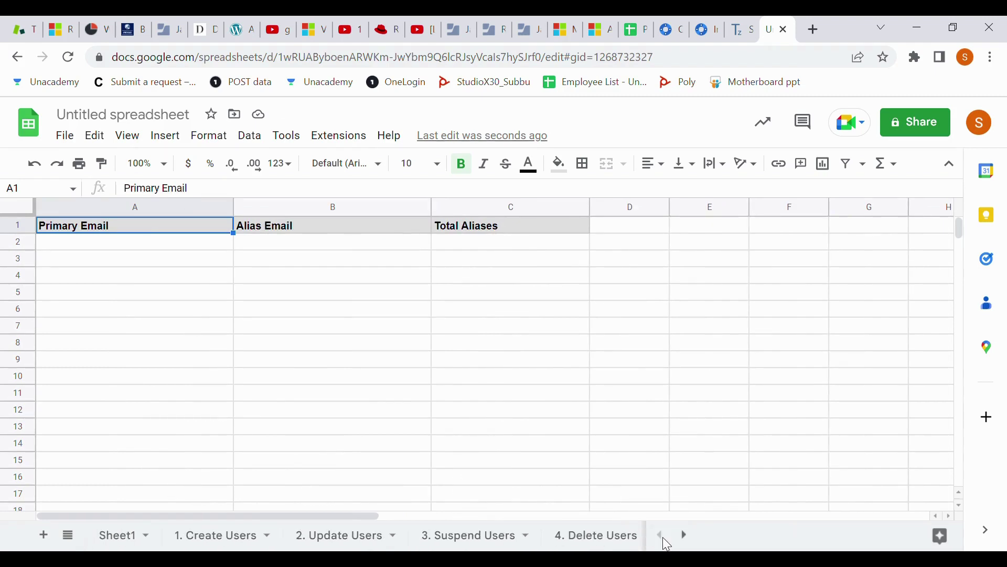
{"action": "left_click", "coordinate": [234, 536]}
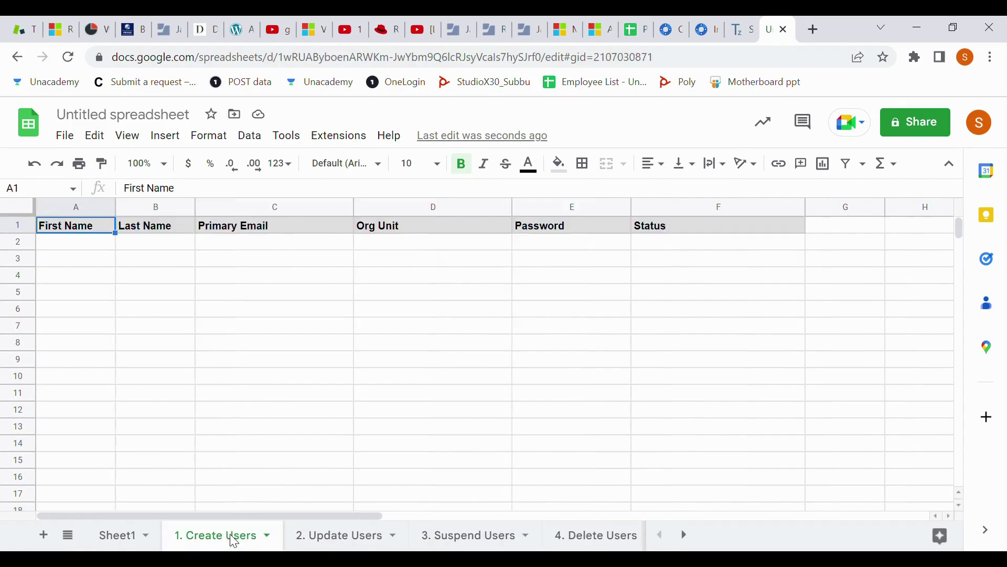
{"action": "left_click", "coordinate": [353, 538]}
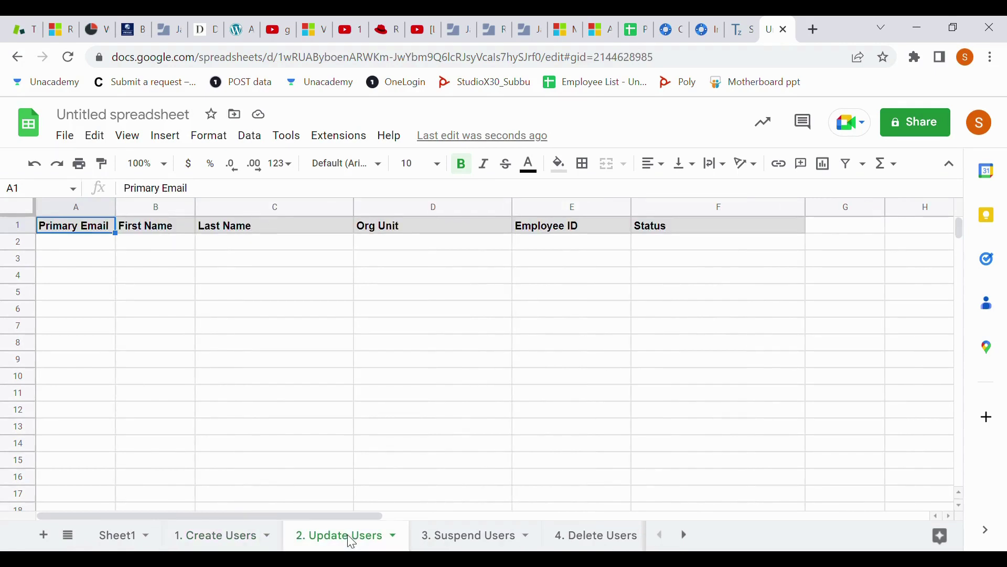
{"action": "left_click", "coordinate": [474, 538]}
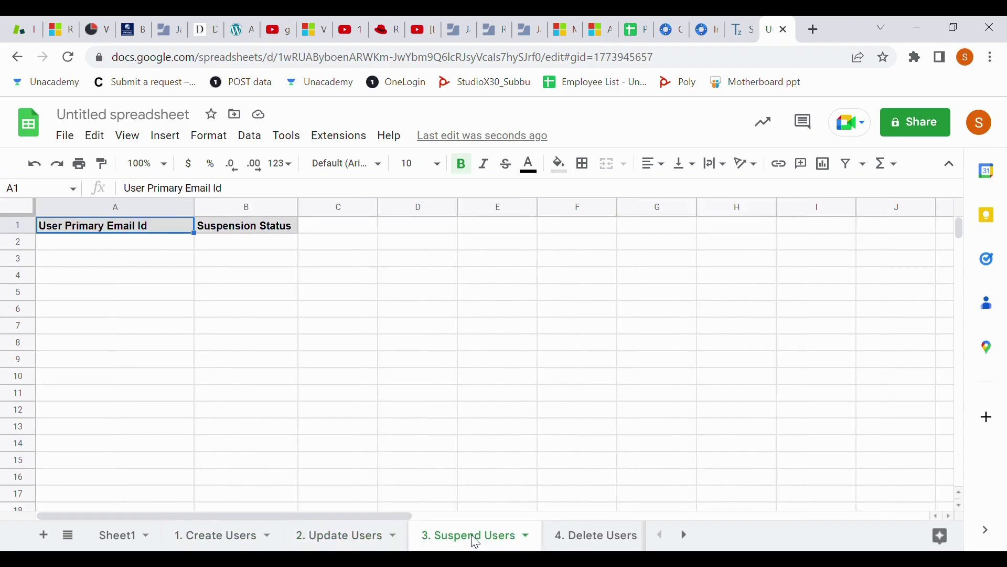
{"action": "left_click", "coordinate": [608, 538]}
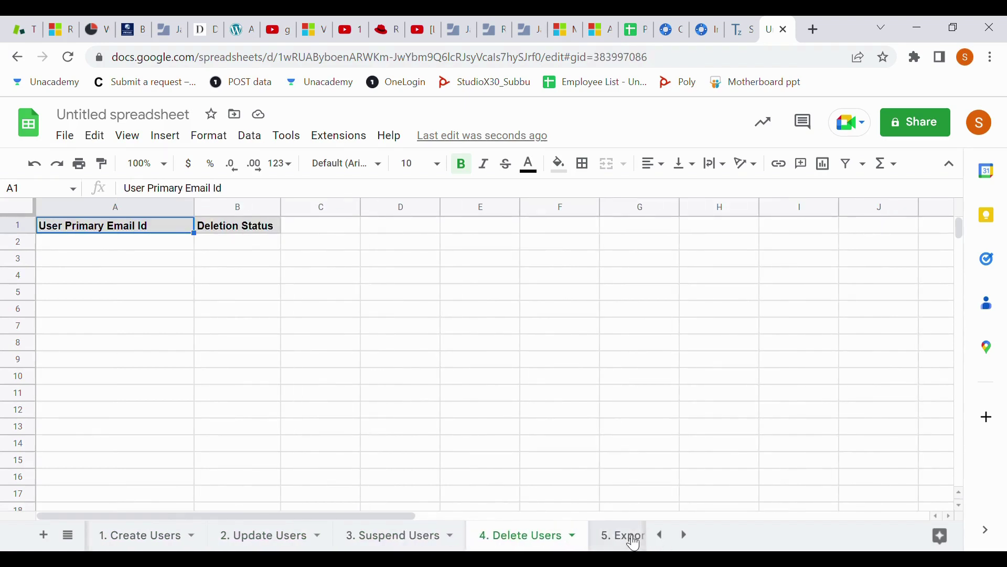
{"action": "left_click", "coordinate": [629, 538]}
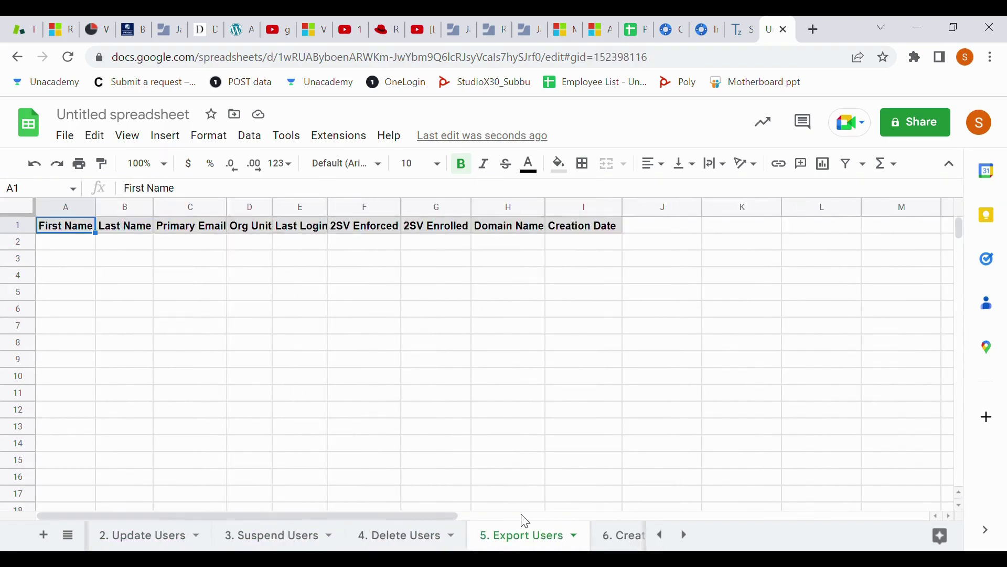
{"action": "left_click", "coordinate": [622, 538]}
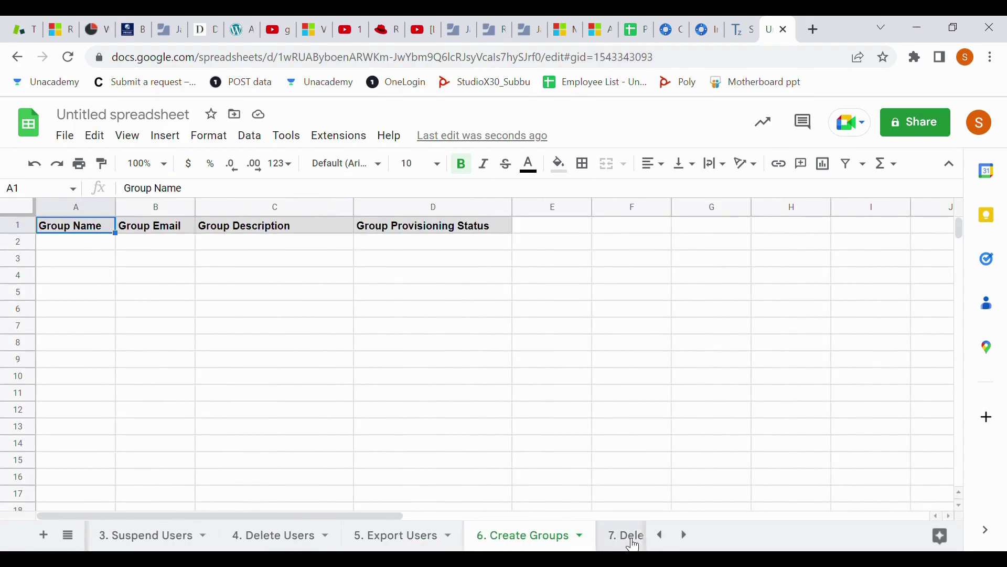
{"action": "left_click", "coordinate": [630, 540]}
{"action": "left_click", "coordinate": [627, 541]}
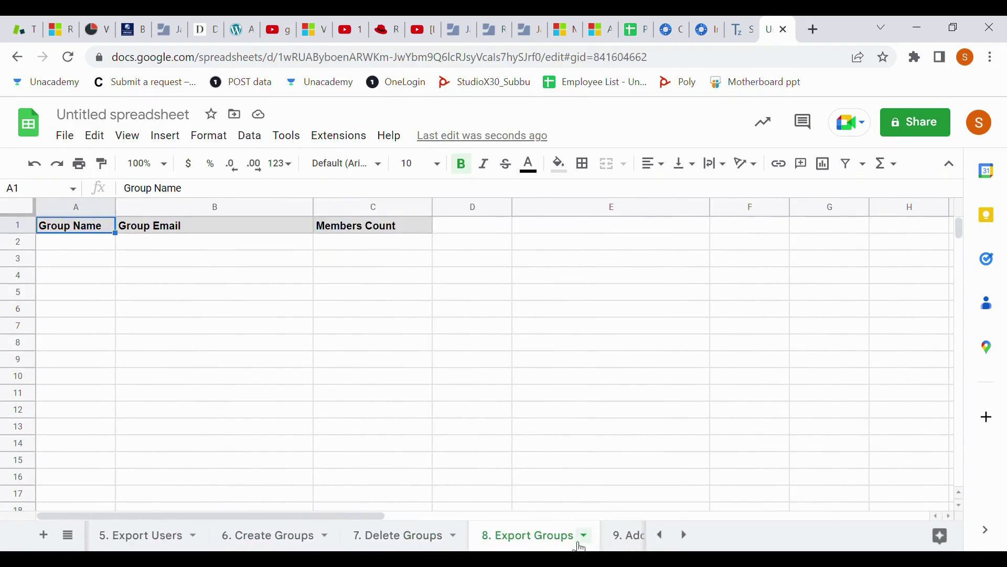
{"action": "left_click", "coordinate": [627, 539]}
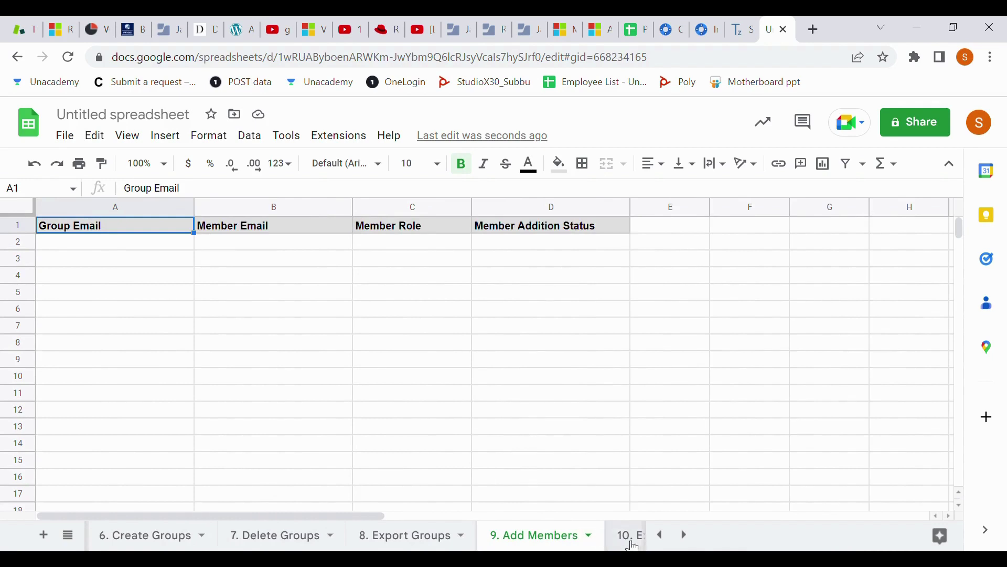
{"action": "left_click", "coordinate": [643, 541]}
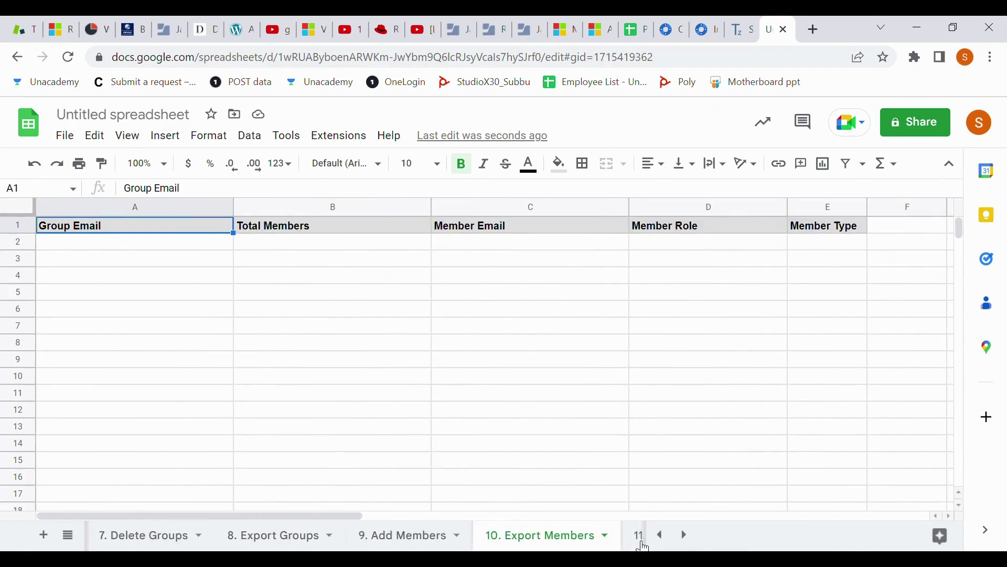
{"action": "left_click", "coordinate": [641, 540]}
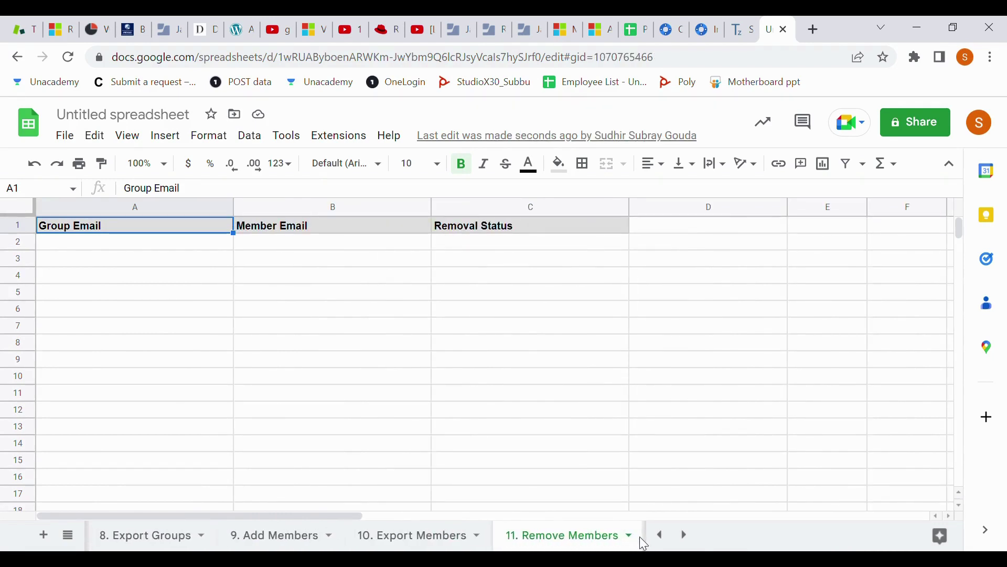
{"action": "left_click", "coordinate": [686, 538]}
{"action": "left_click", "coordinate": [685, 537]}
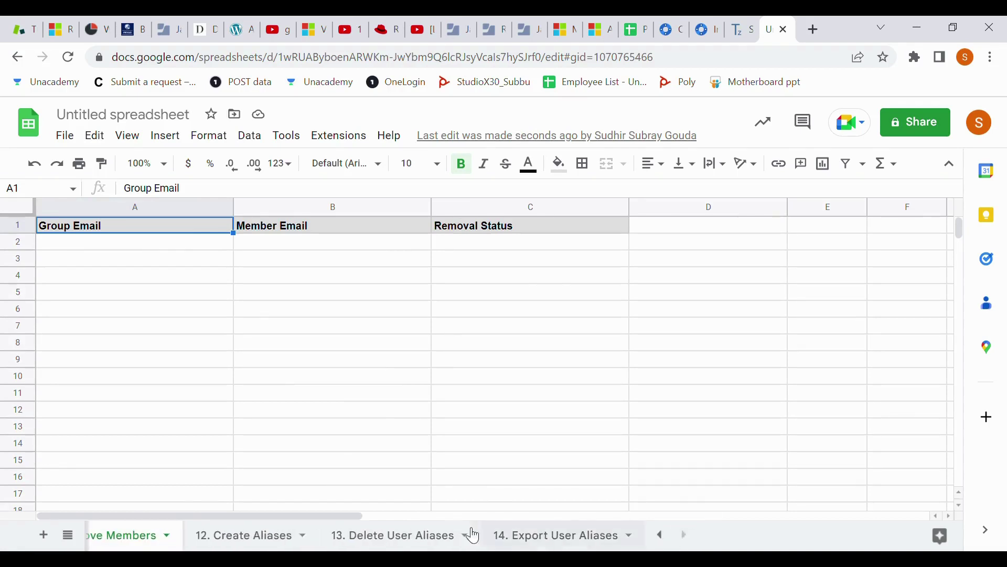
{"action": "left_click", "coordinate": [253, 542]}
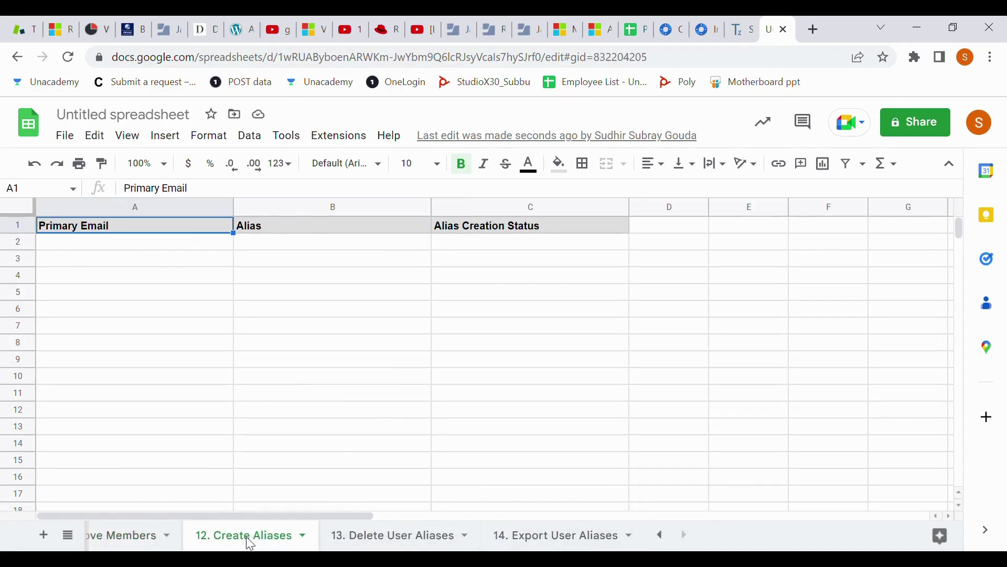
{"action": "left_click", "coordinate": [403, 544]}
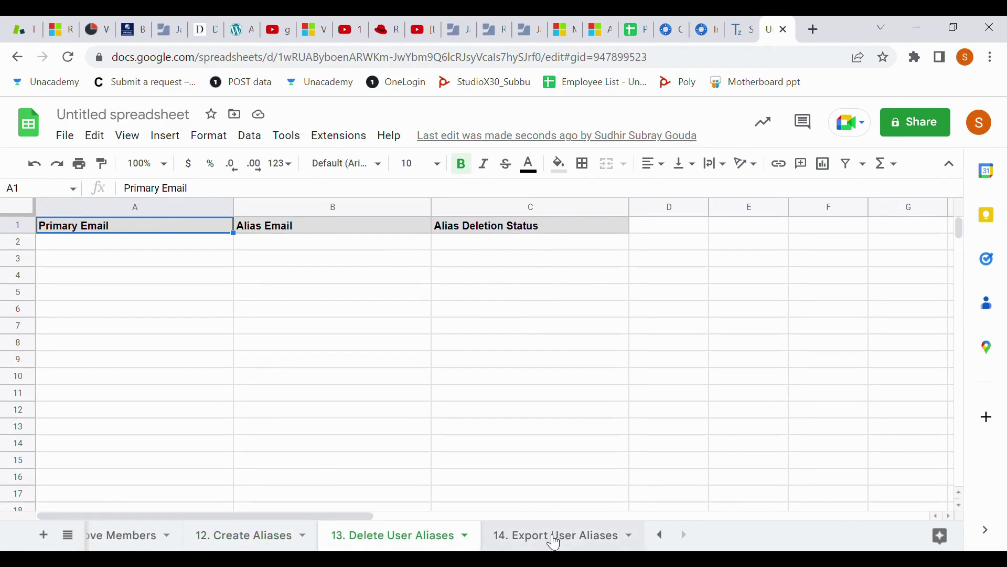
{"action": "left_click", "coordinate": [554, 542]}
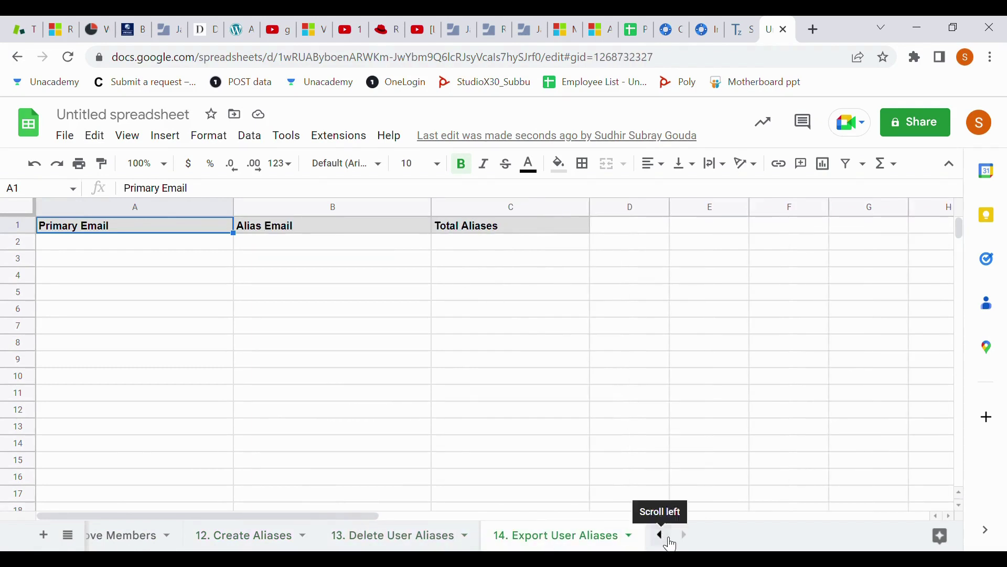
{"action": "left_click", "coordinate": [662, 538]}
{"action": "left_click", "coordinate": [661, 539]}
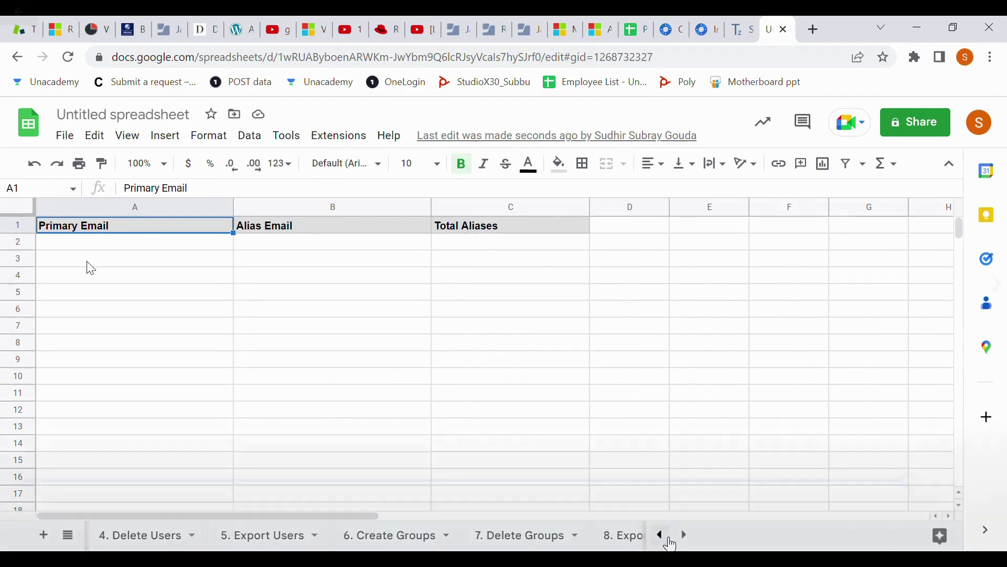
{"action": "left_click", "coordinate": [661, 539]}
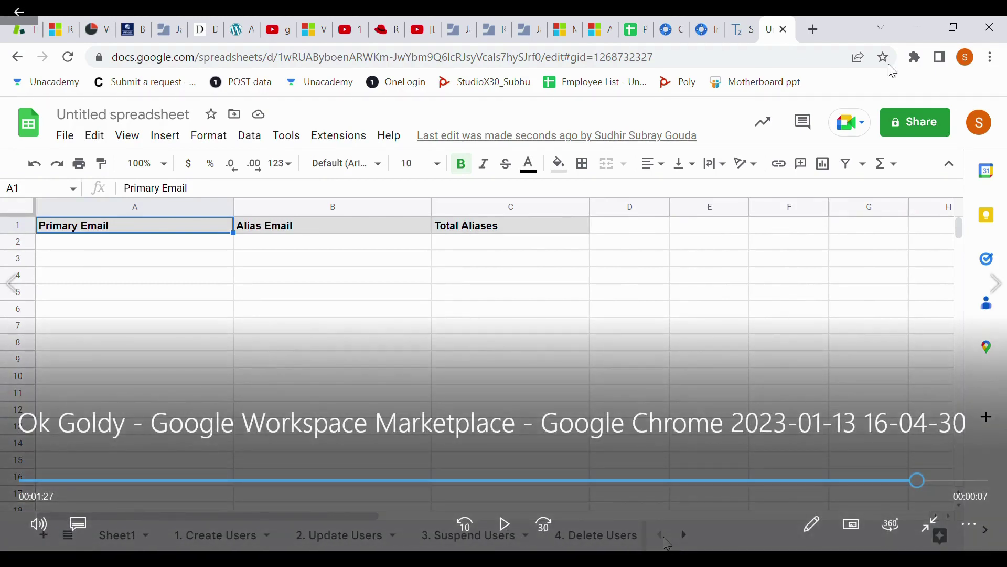
- Skip to the next recording, the 2023-01-16 Google Sheets session
{"action": "key", "text": "Right"}
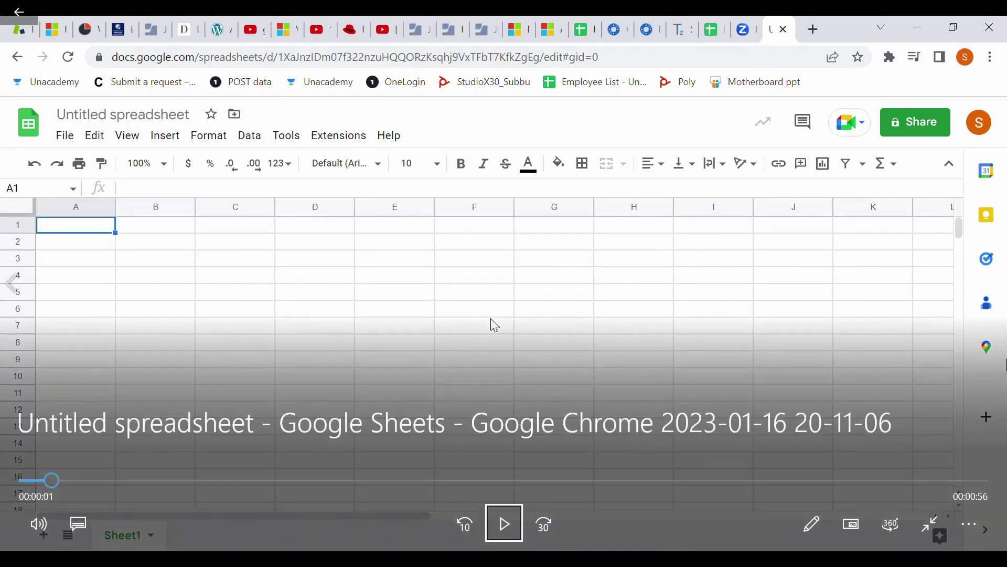